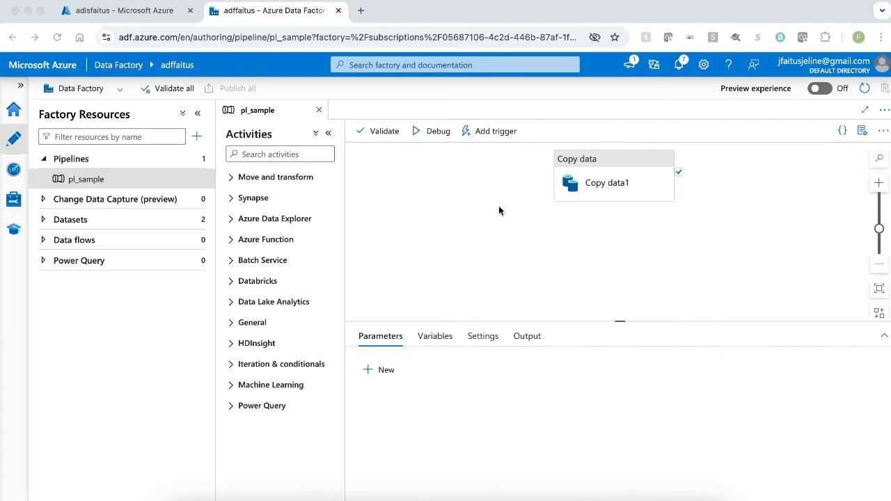
Examine the contents of the source and target folders in the adlsfaitus container of the storage account.
left_click(588, 194)
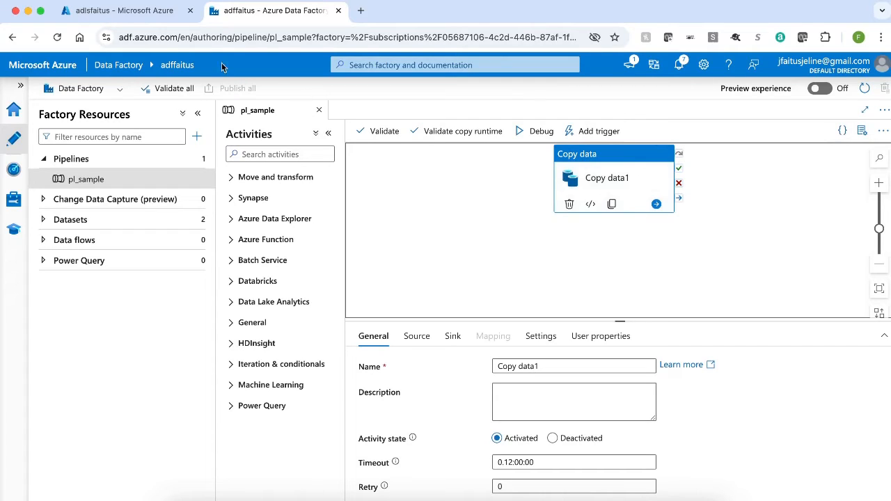
left_click(124, 13)
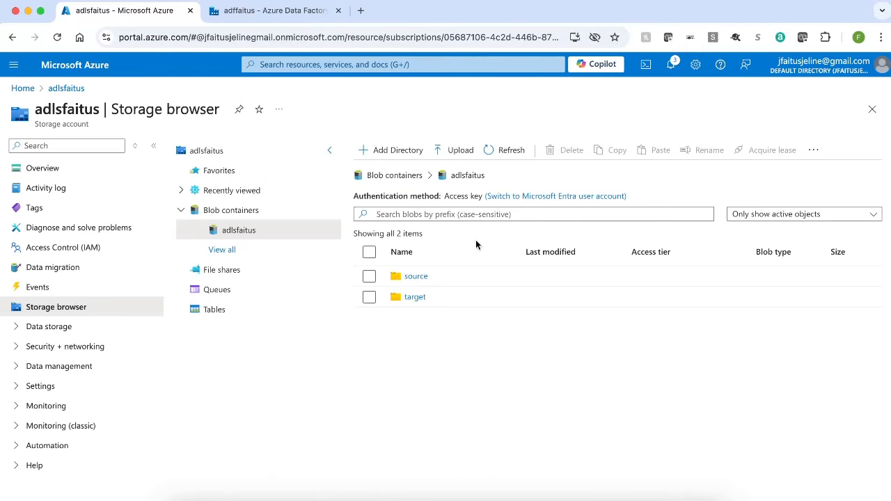
left_click(409, 277)
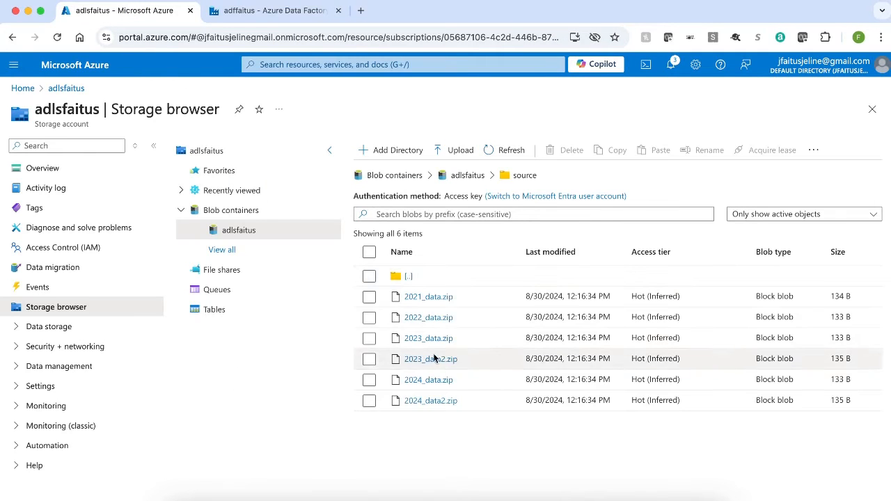
left_click(476, 176)
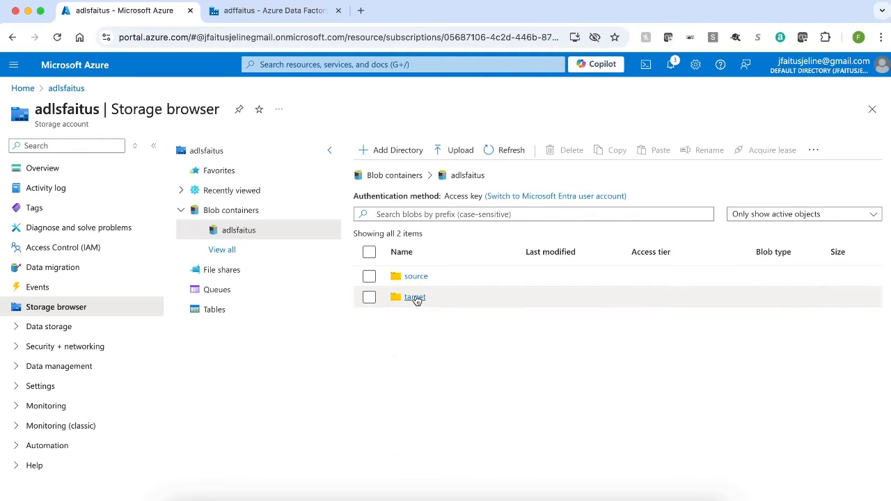
left_click(416, 299)
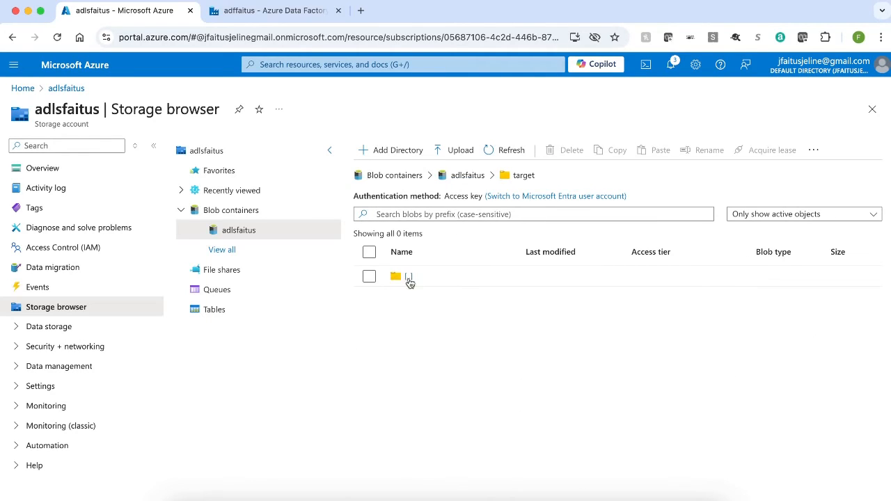
Switch back to Data Factory and trigger an immediate run of the pl_sample pipeline.
left_click(262, 12)
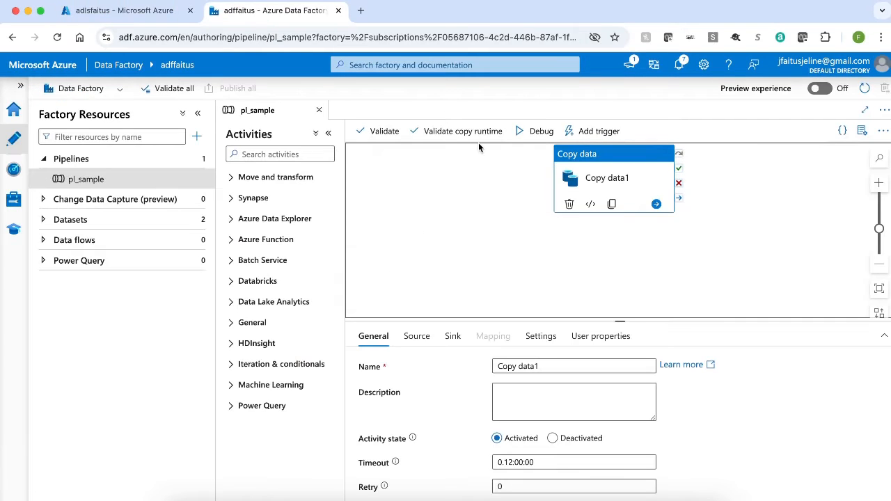
left_click(598, 135)
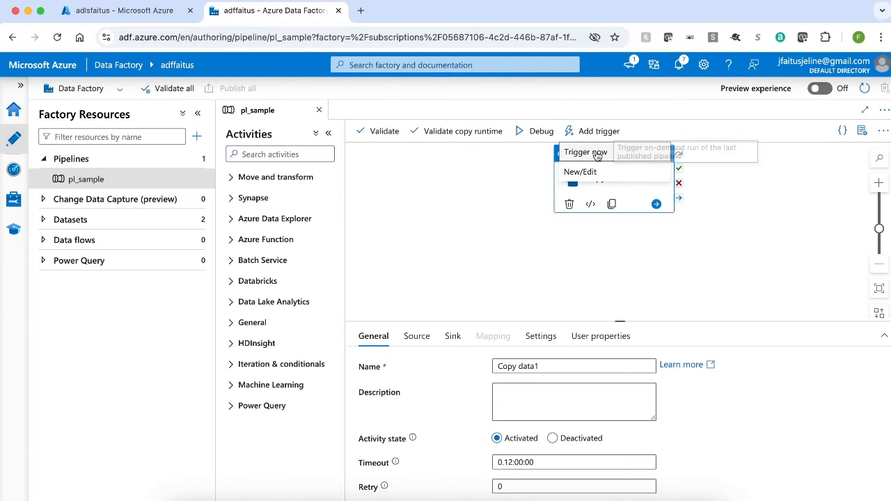
left_click(593, 151)
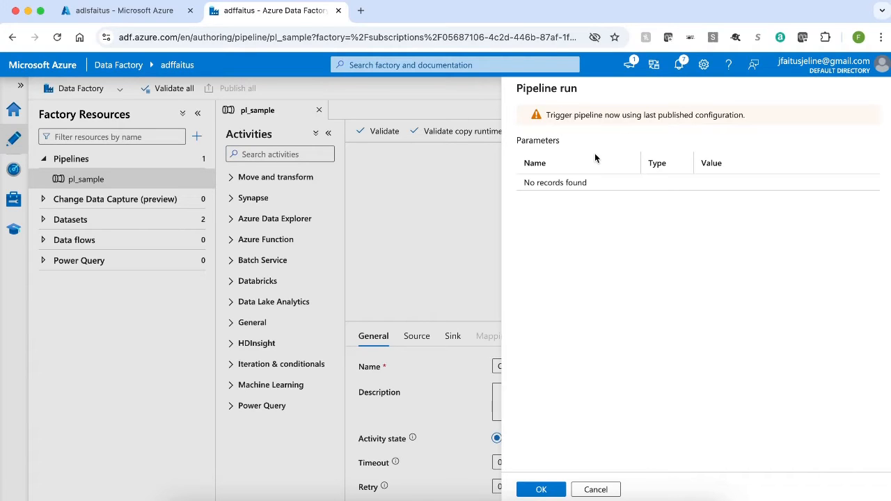
left_click(543, 490)
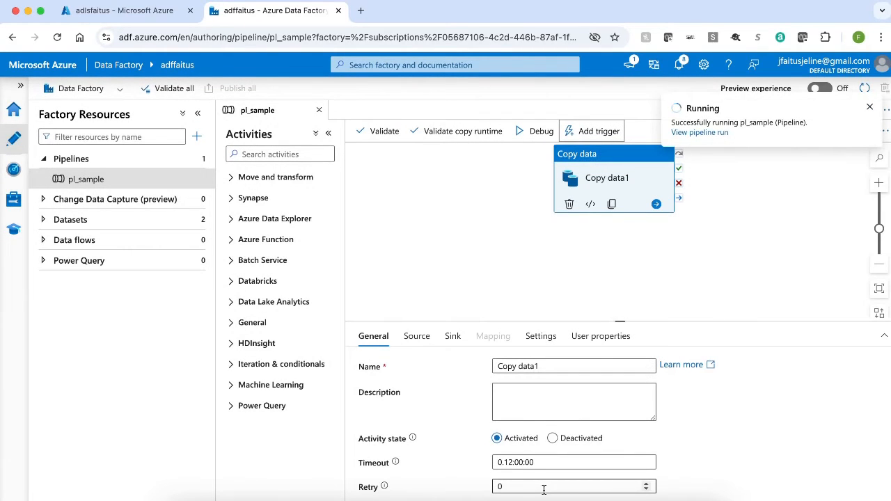
Check the pl_sample run's activity status and refresh the storage account's target folder to inspect the copied files.
left_click(696, 133)
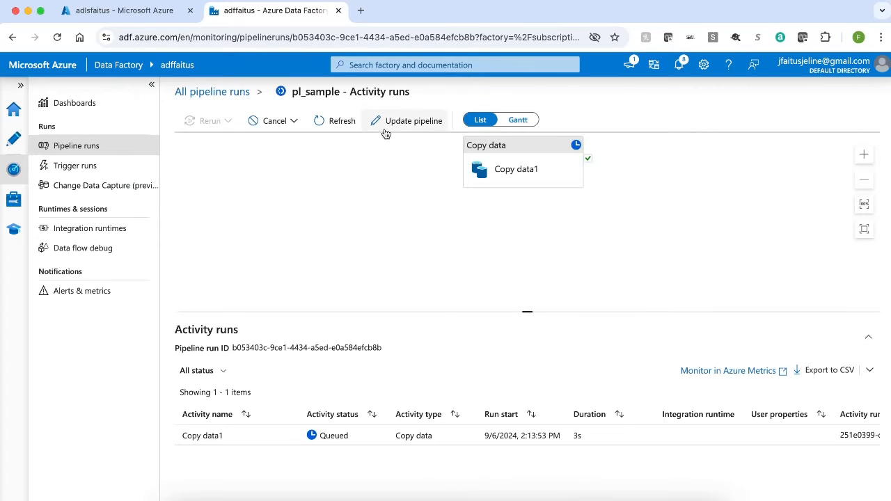
left_click(335, 122)
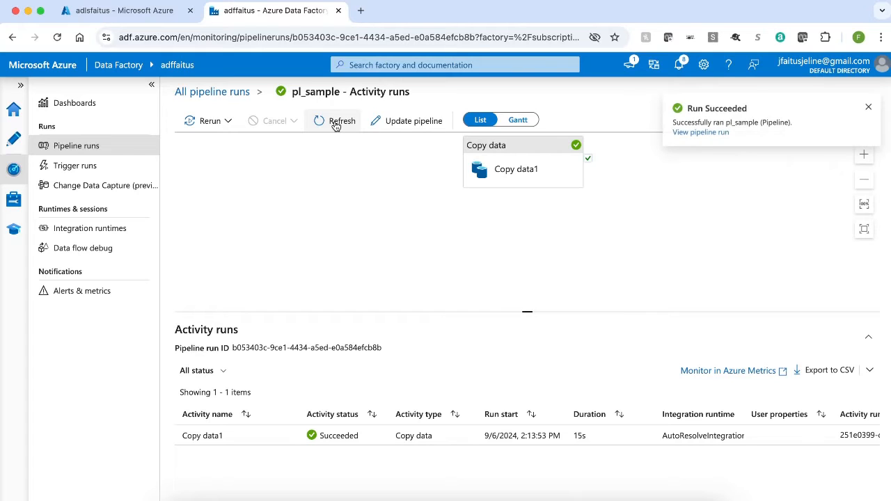
left_click(147, 14)
left_click(516, 151)
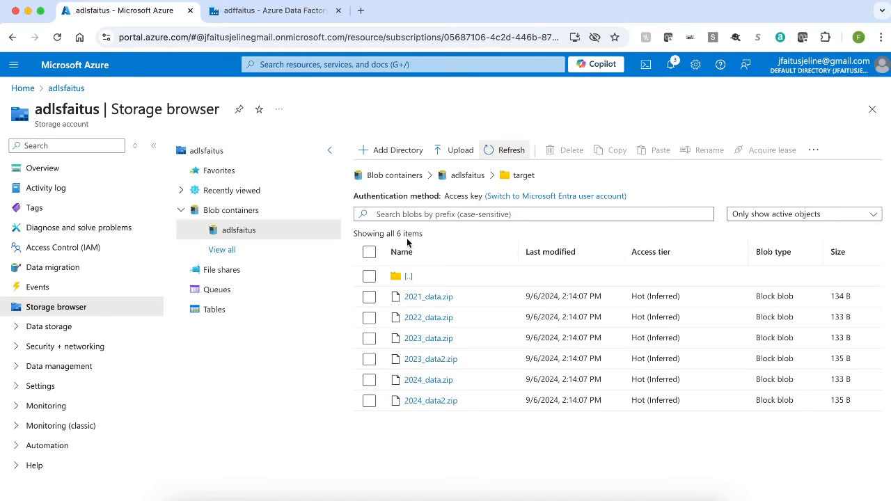
Start a new trigger for the pl_sample pipeline in Data Factory and name it trigger_sample.
left_click(273, 11)
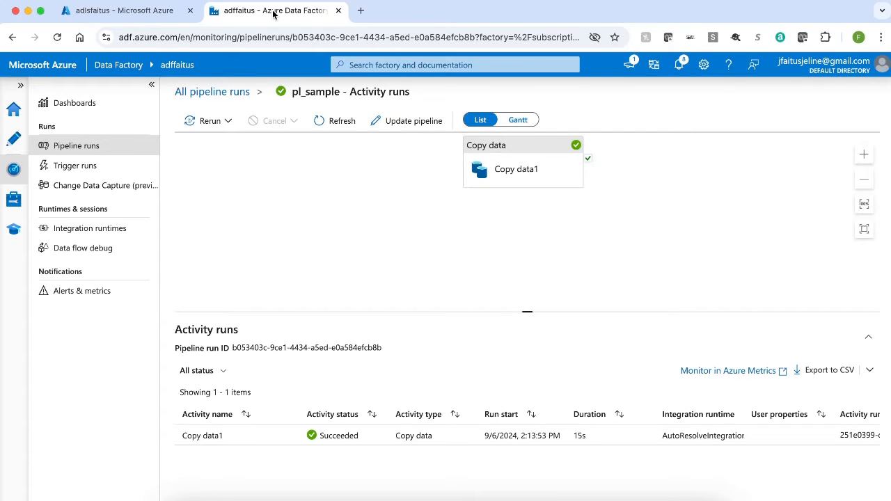
left_click(13, 143)
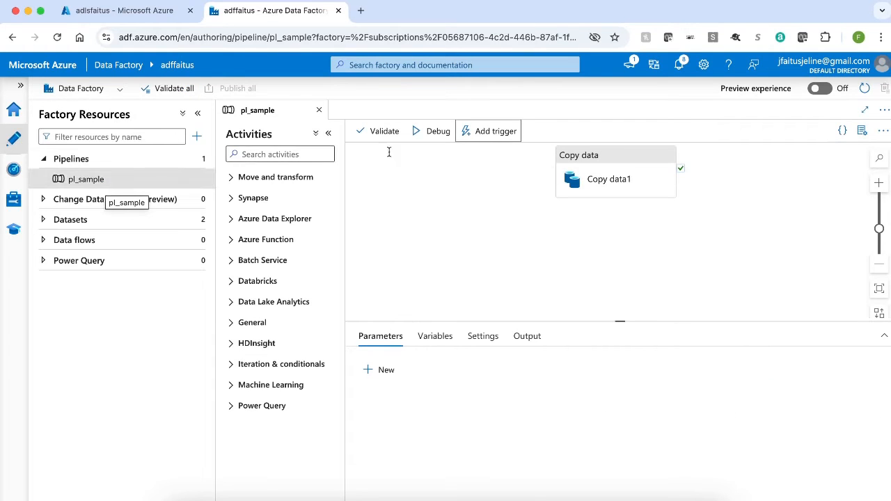
left_click(510, 134)
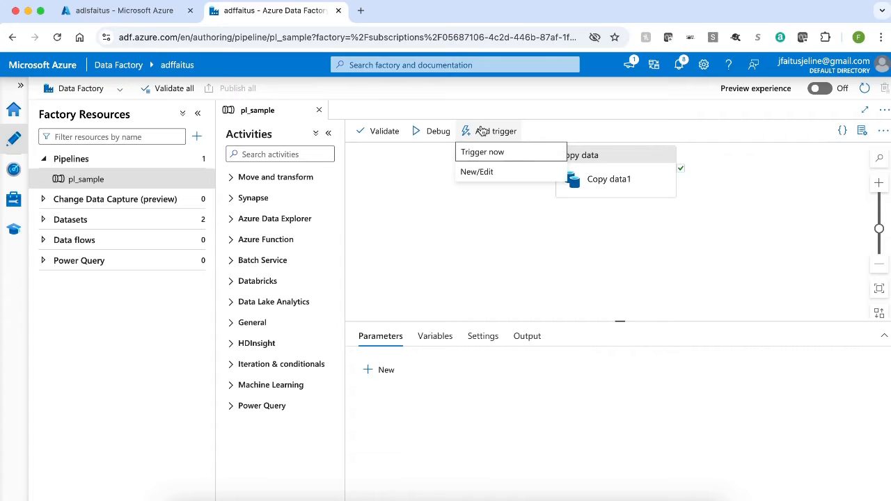
left_click(480, 172)
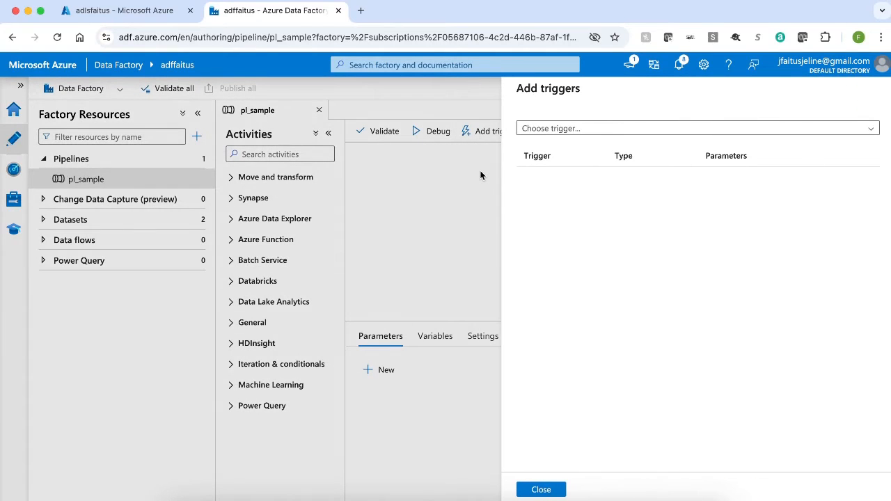
left_click(567, 132)
left_click(547, 169)
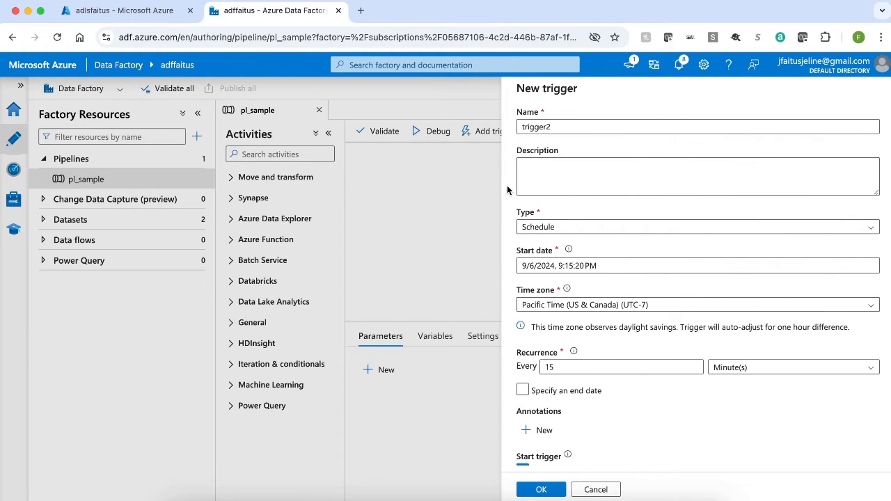
left_click(556, 126)
key("BackSpace")
type("_sample")
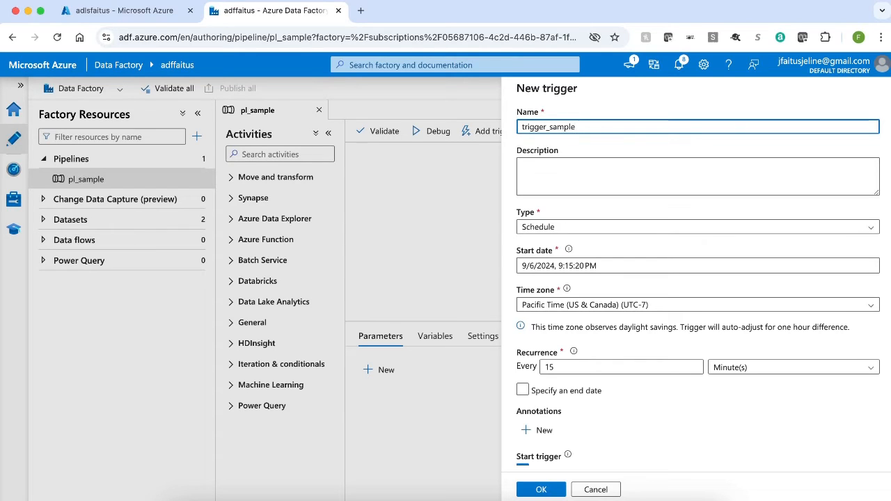
Choose Schedule as the trigger type and set the recurrence interval to 1.
left_click(543, 233)
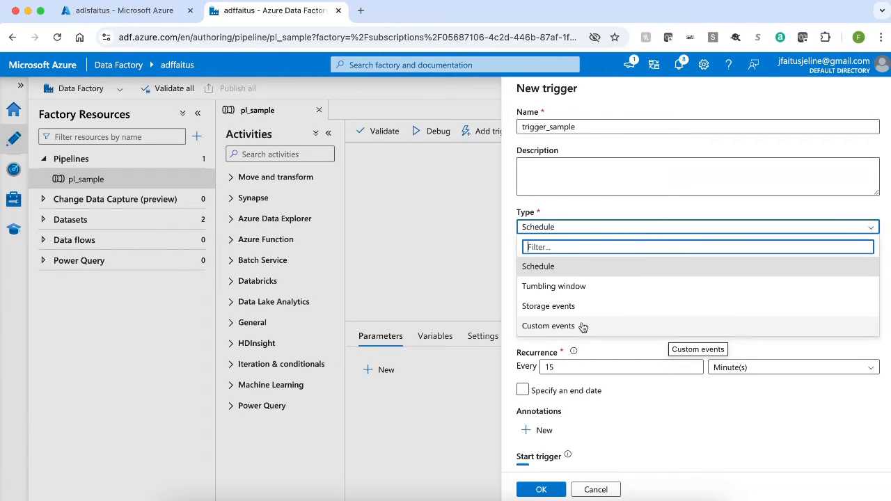
left_click(557, 271)
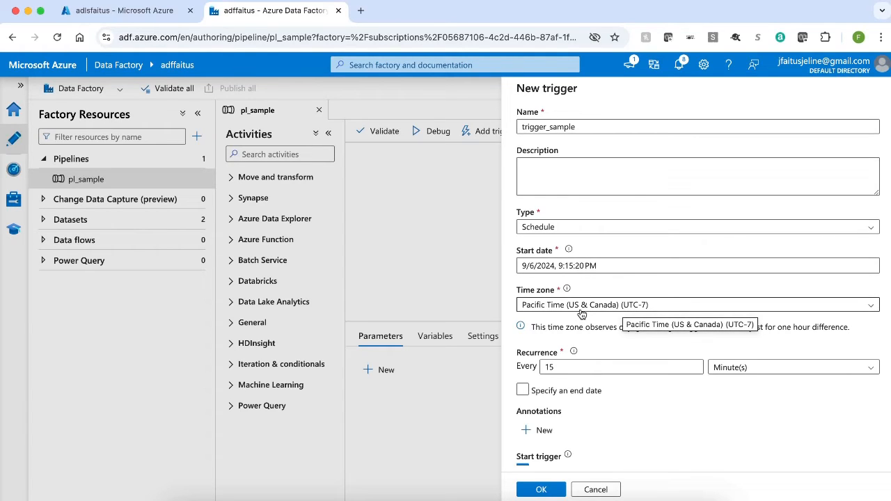
left_click(571, 369)
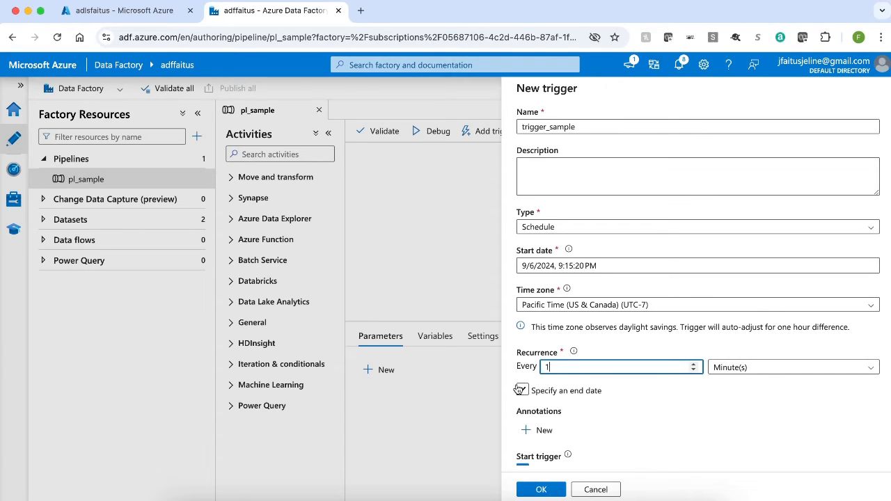
Try the Month(s), Week(s) and Day(s) recurrence units and the end date option, restoring Minute(s) with no end date.
left_click(769, 376)
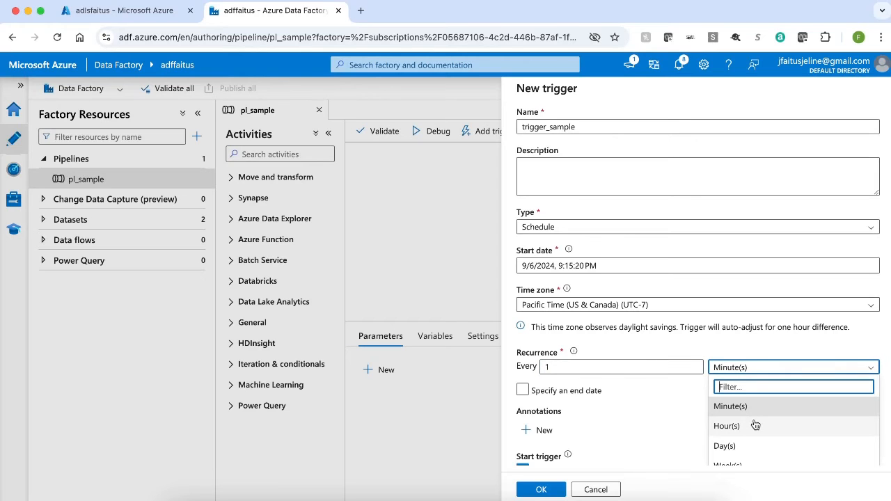
scroll(756, 423, "down", 1)
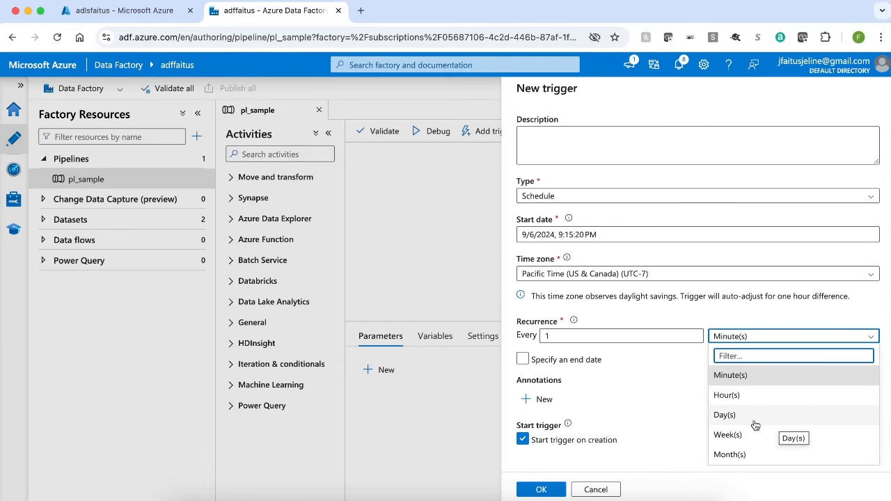
left_click(739, 456)
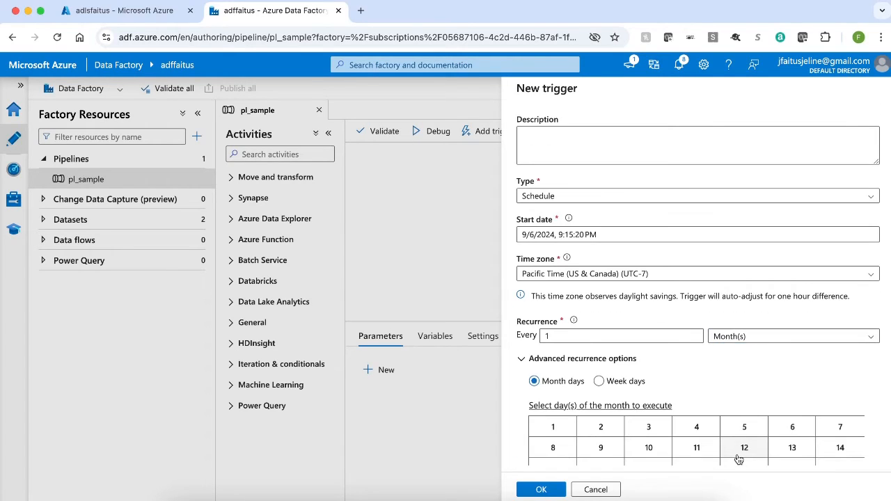
scroll(738, 460, "down", 3)
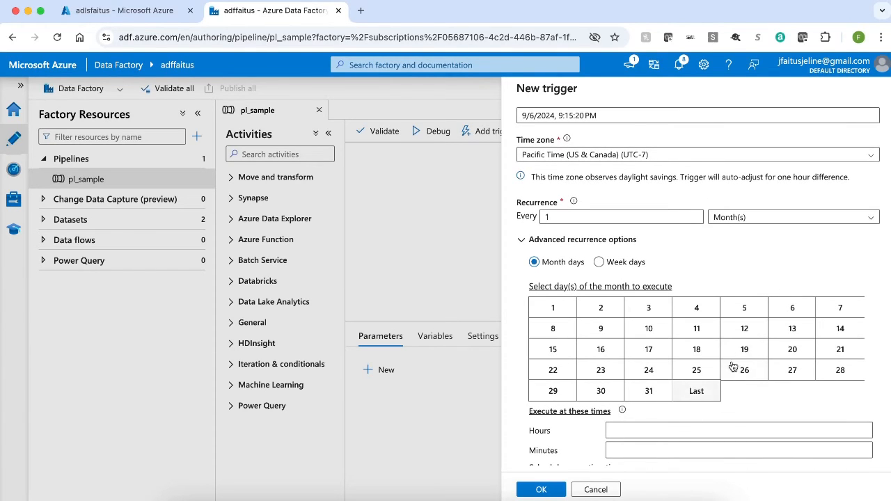
left_click(790, 219)
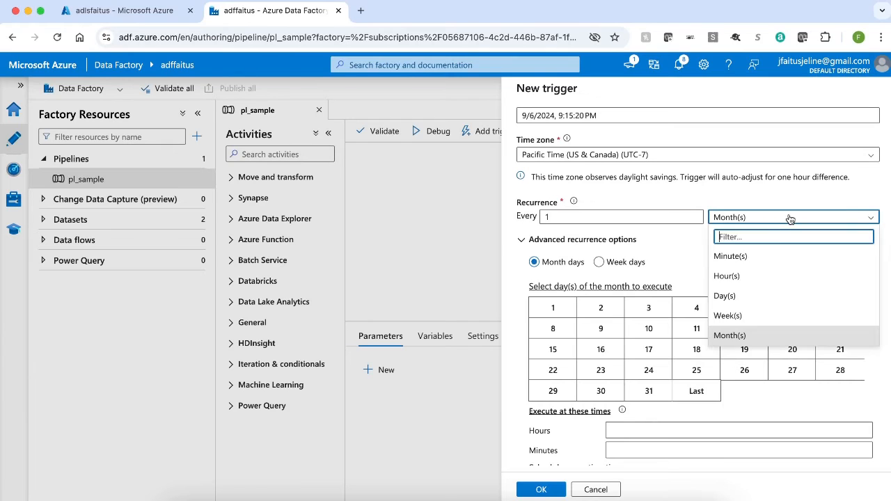
left_click(731, 315)
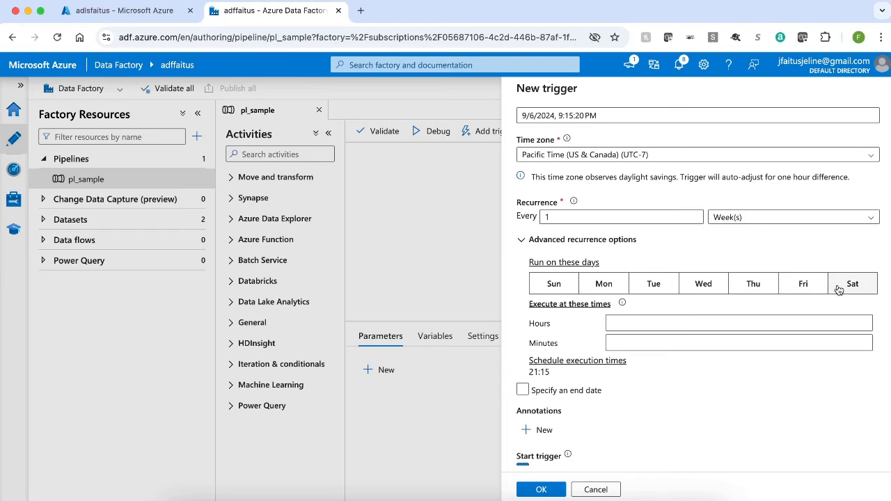
left_click(773, 217)
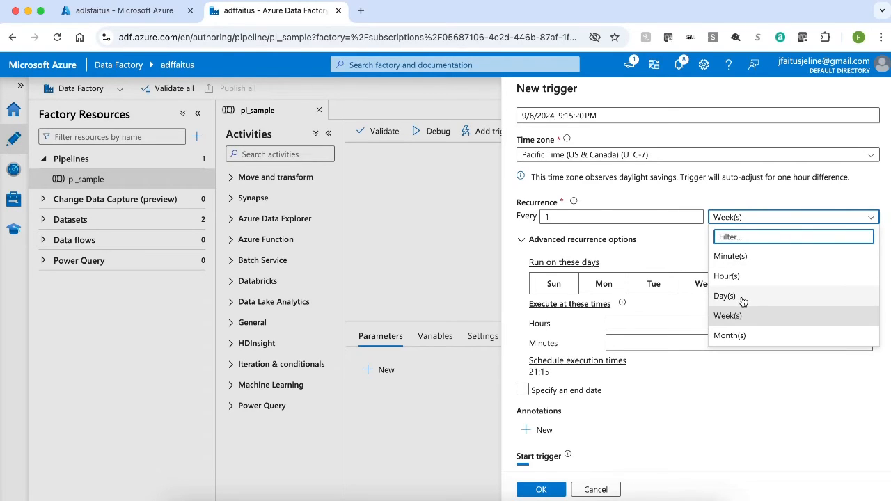
left_click(743, 297)
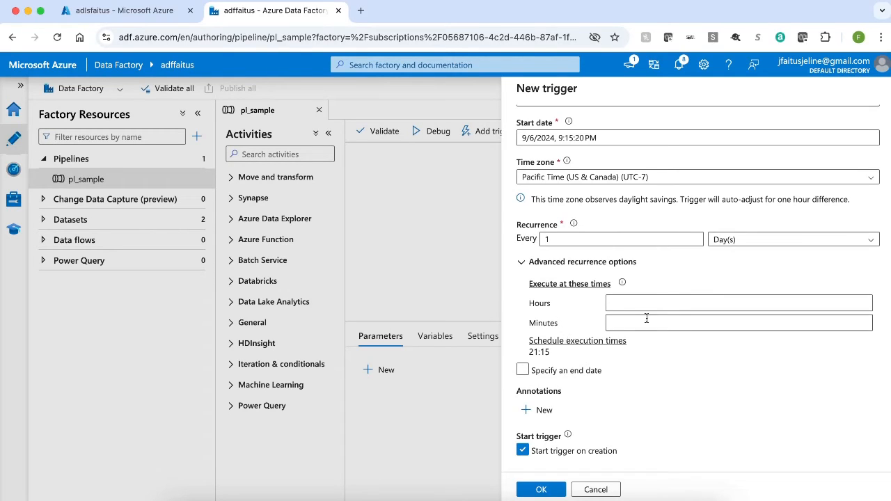
left_click(762, 245)
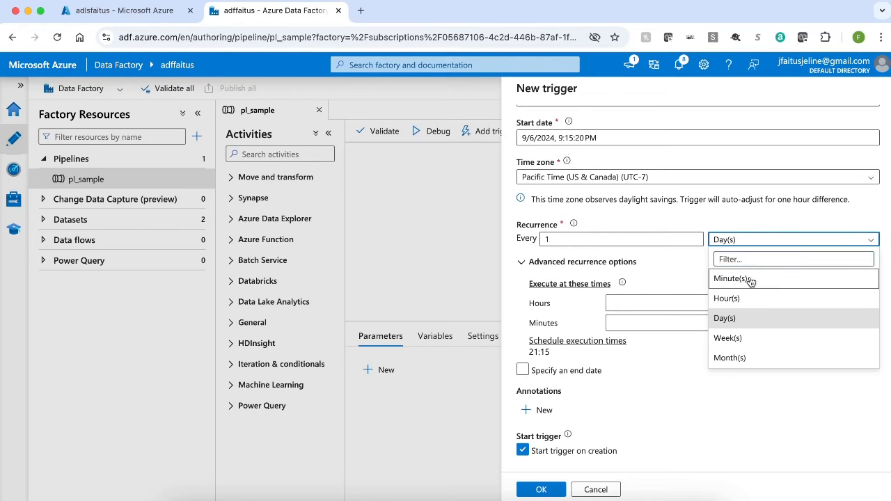
left_click(749, 279)
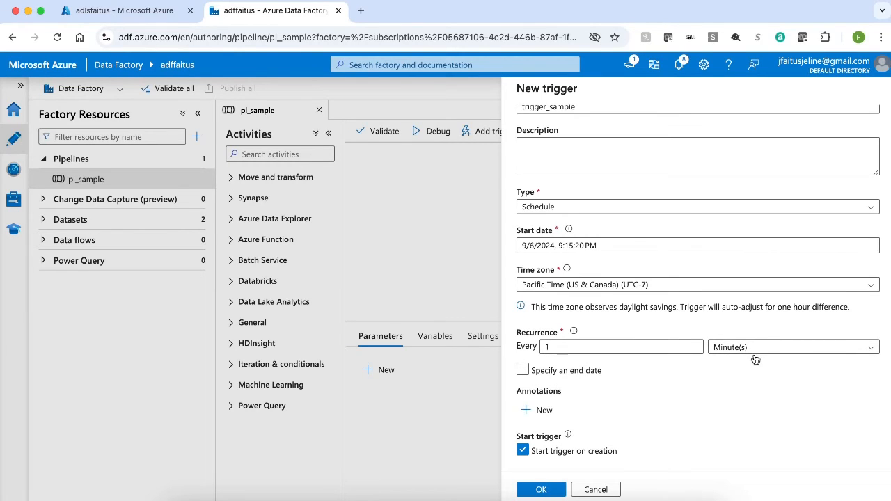
left_click(522, 371)
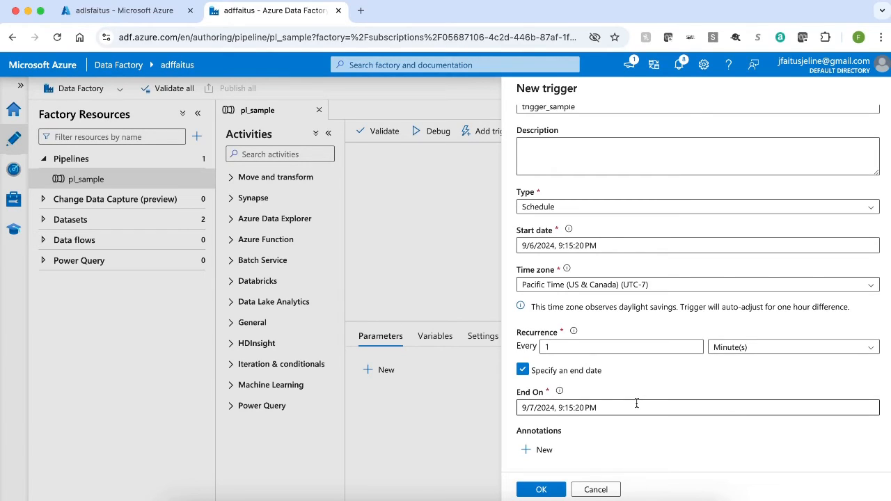
left_click(523, 371)
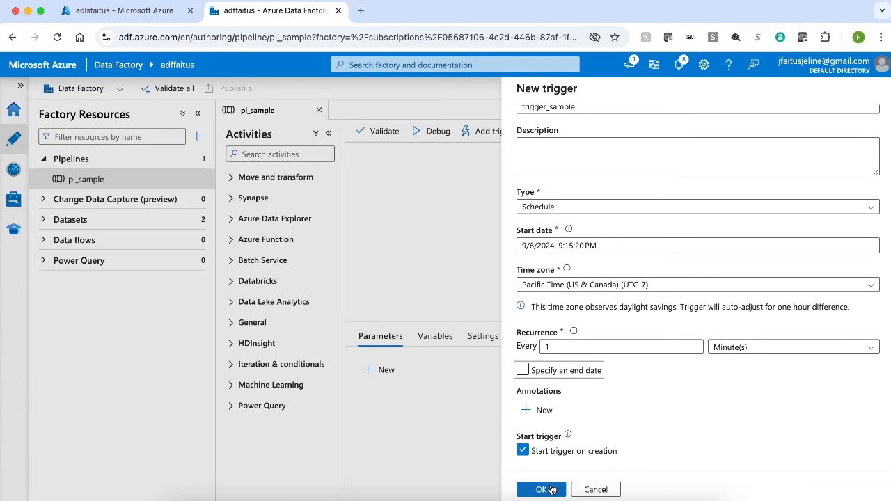
Create the trigger without run parameters and publish all factory changes.
left_click(542, 490)
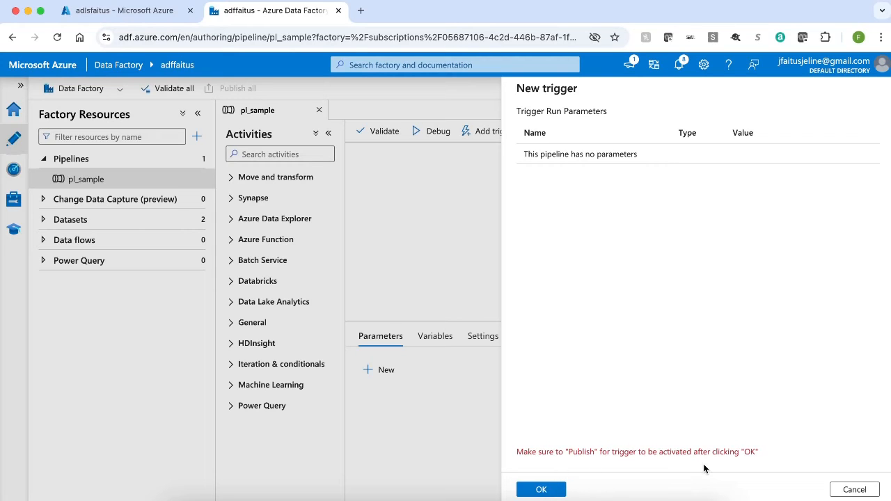
left_click(541, 489)
left_click(261, 88)
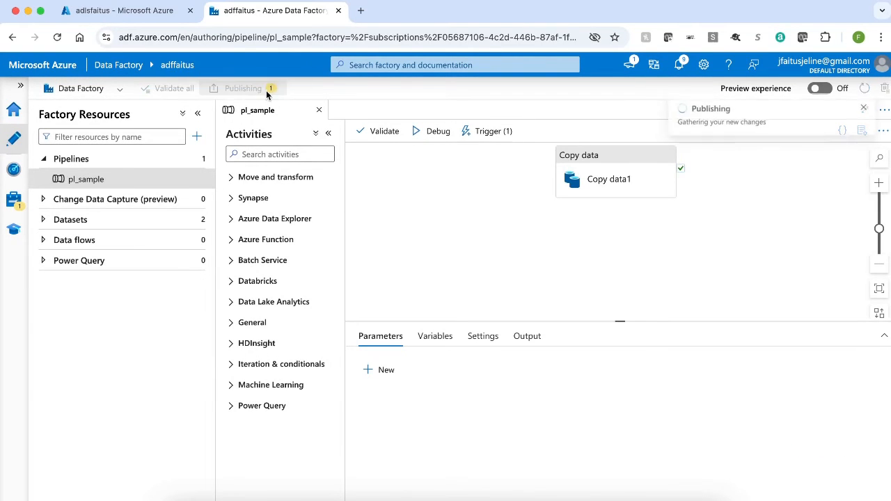
Confirm publishing the pending trigger change to the factory.
left_click(541, 489)
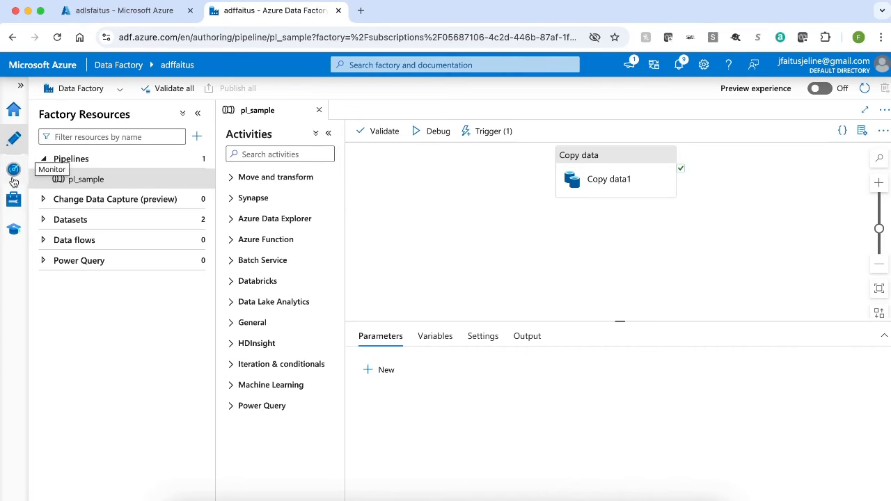
Open the factory's list of triggers and view which pipelines use trigger_sample.
left_click(13, 202)
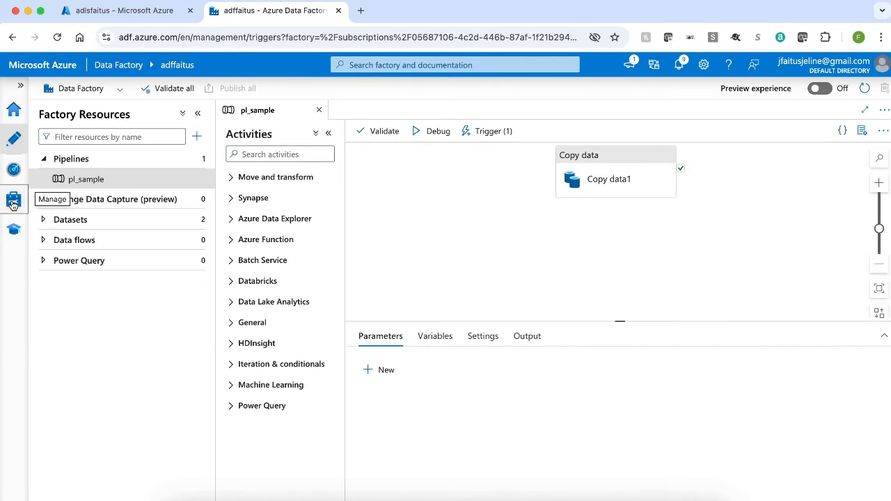
left_click(70, 338)
mouse_move(248, 260)
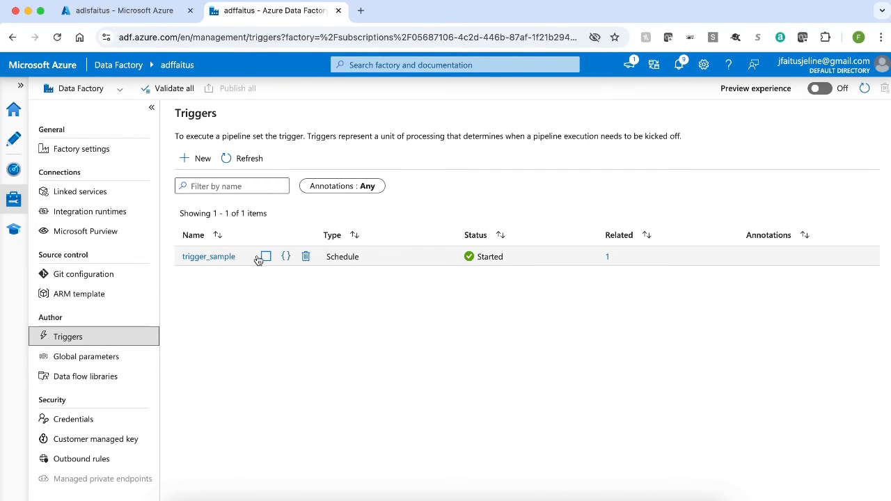
left_click(289, 259)
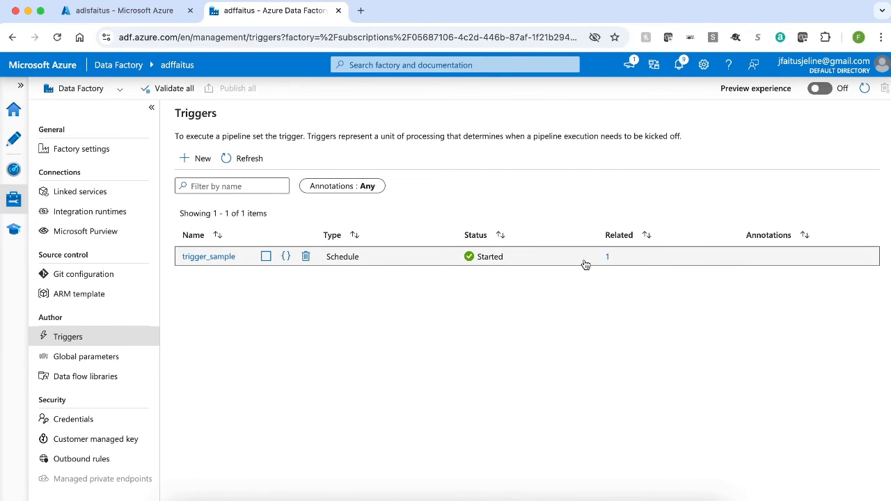
left_click(607, 258)
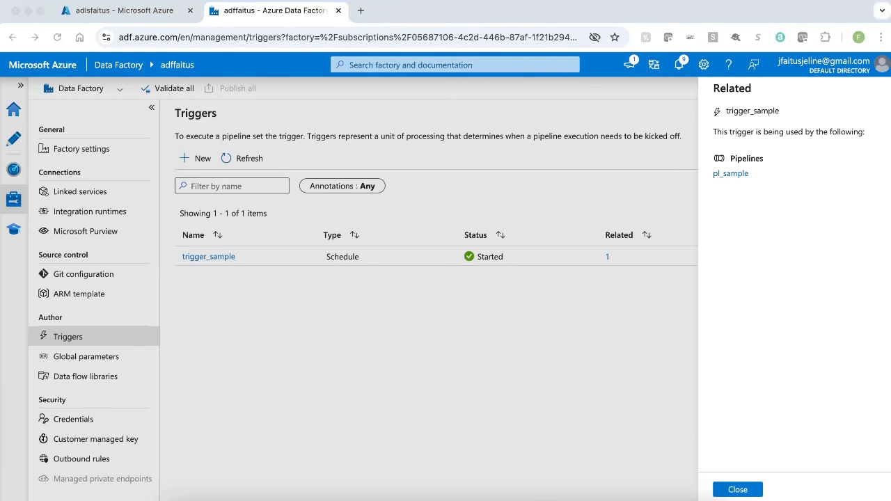
left_click(742, 491)
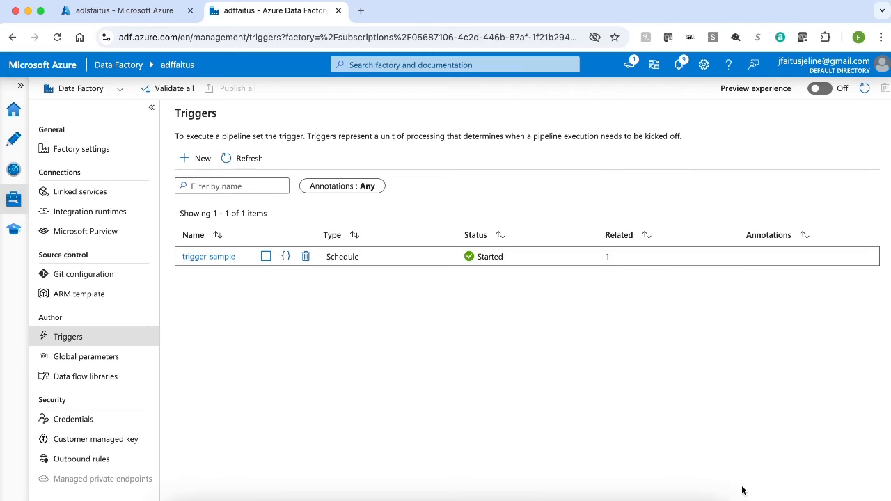
Run the published pl_sample pipeline on demand without parameters, and open its pipeline run to refresh the activity runs.
left_click(15, 141)
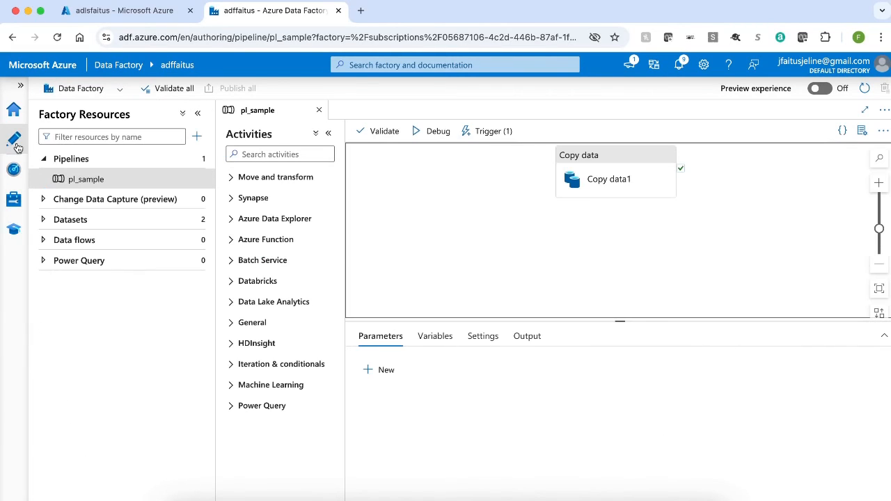
left_click(492, 132)
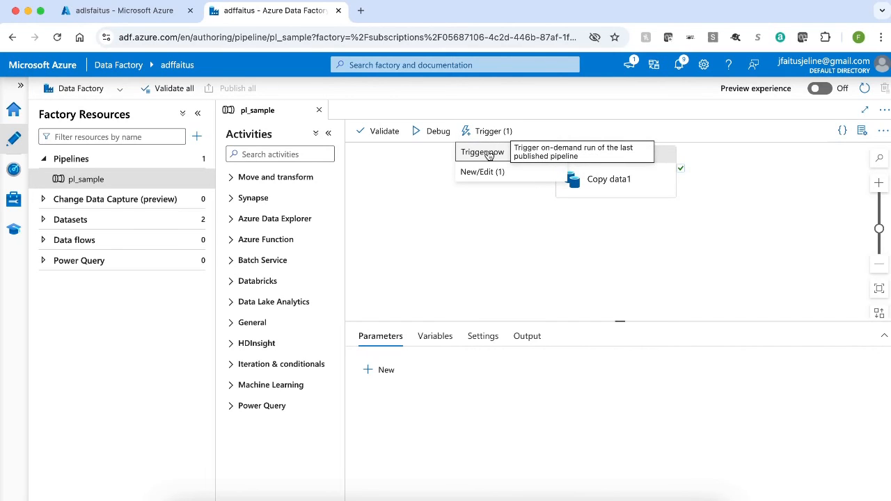
left_click(489, 155)
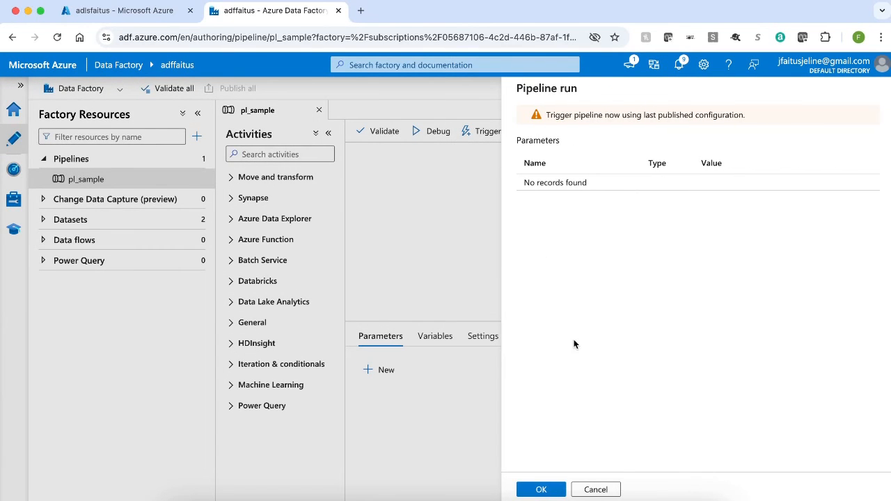
left_click(541, 489)
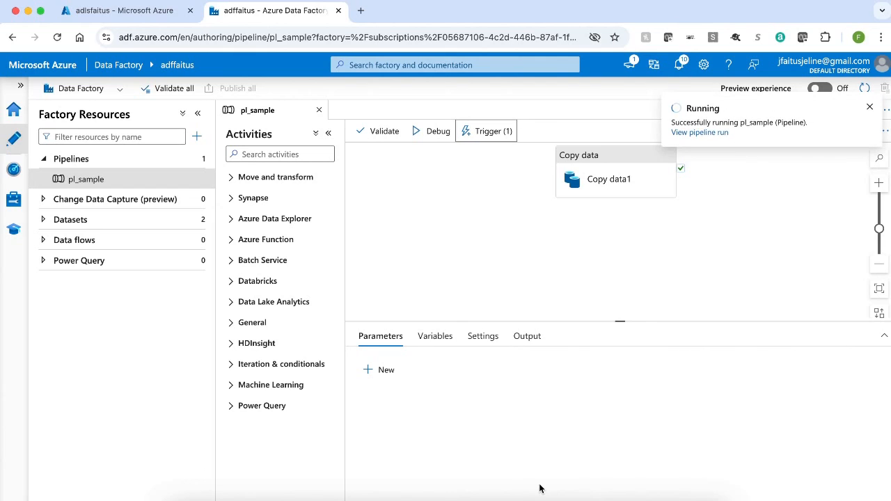
left_click(692, 133)
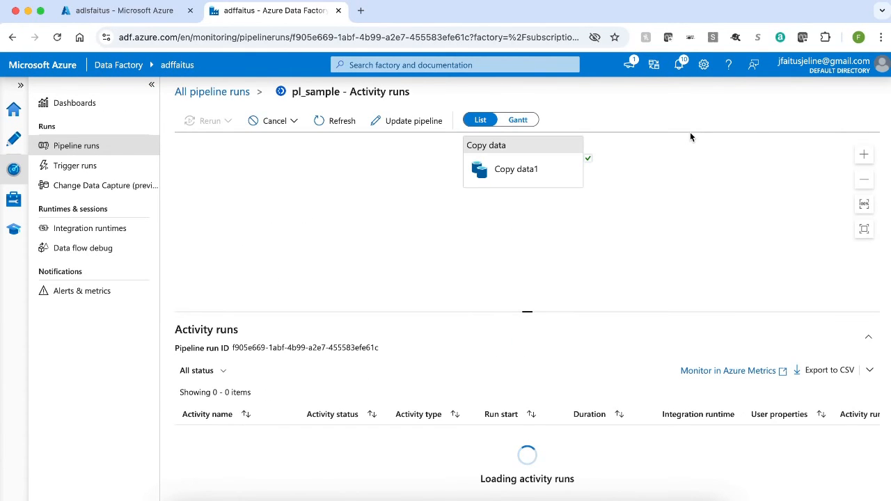
left_click(346, 121)
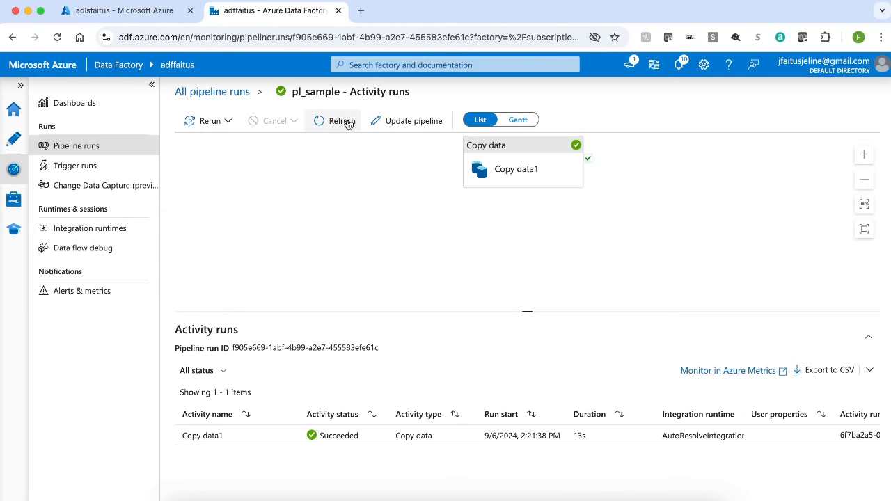